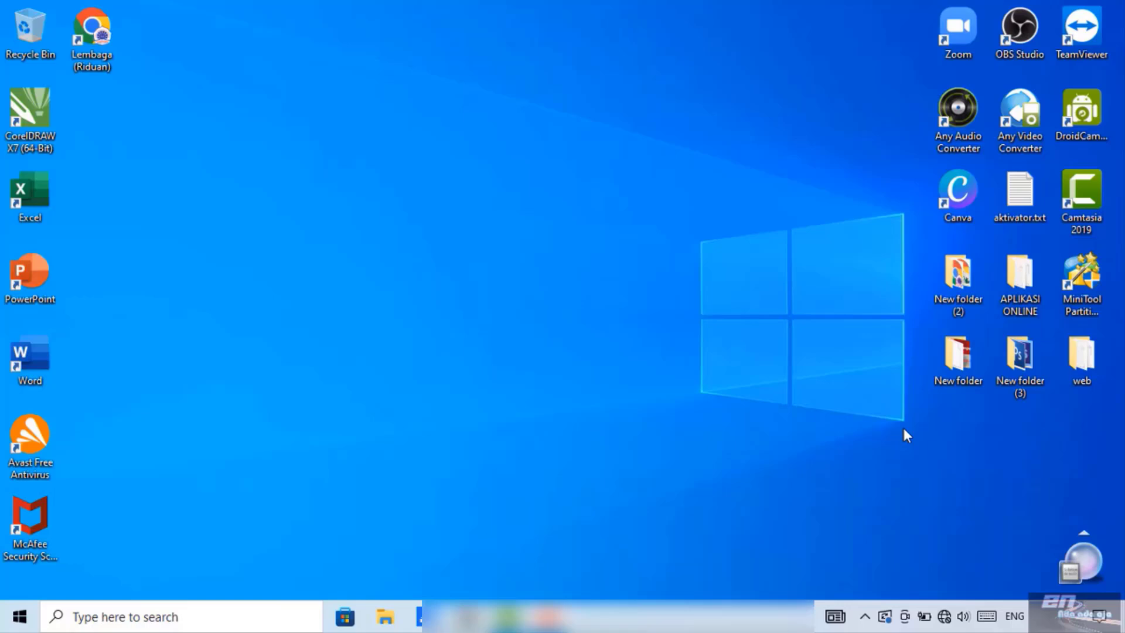
# - Try connecting to the matamu Wi-Fi network, then dismiss the network list
pyautogui.click(944, 617)
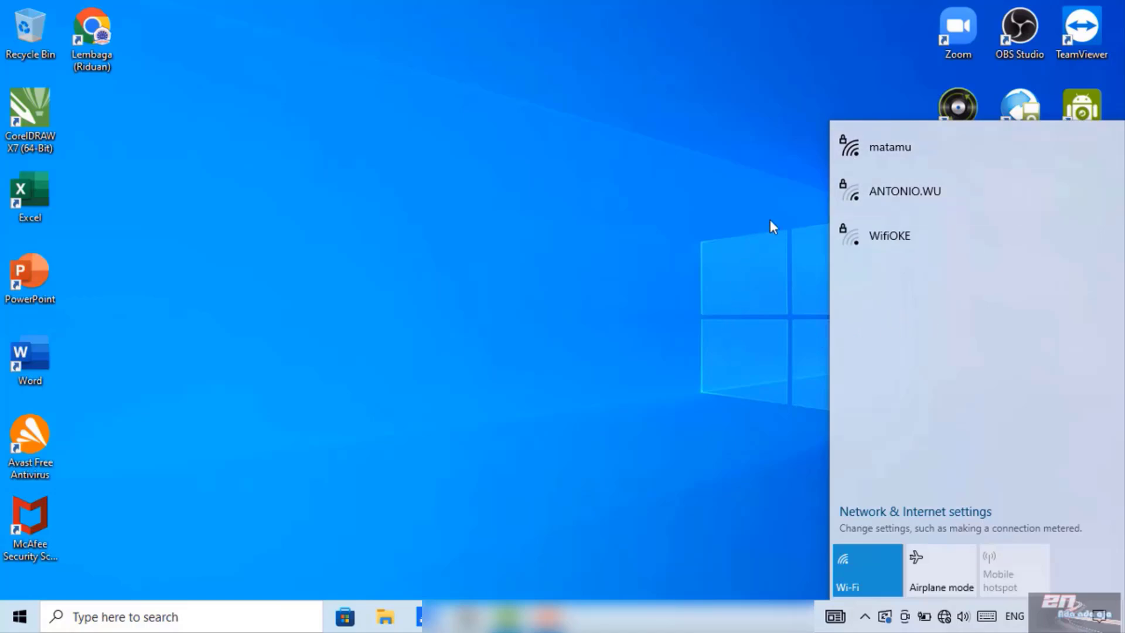
pyautogui.click(908, 160)
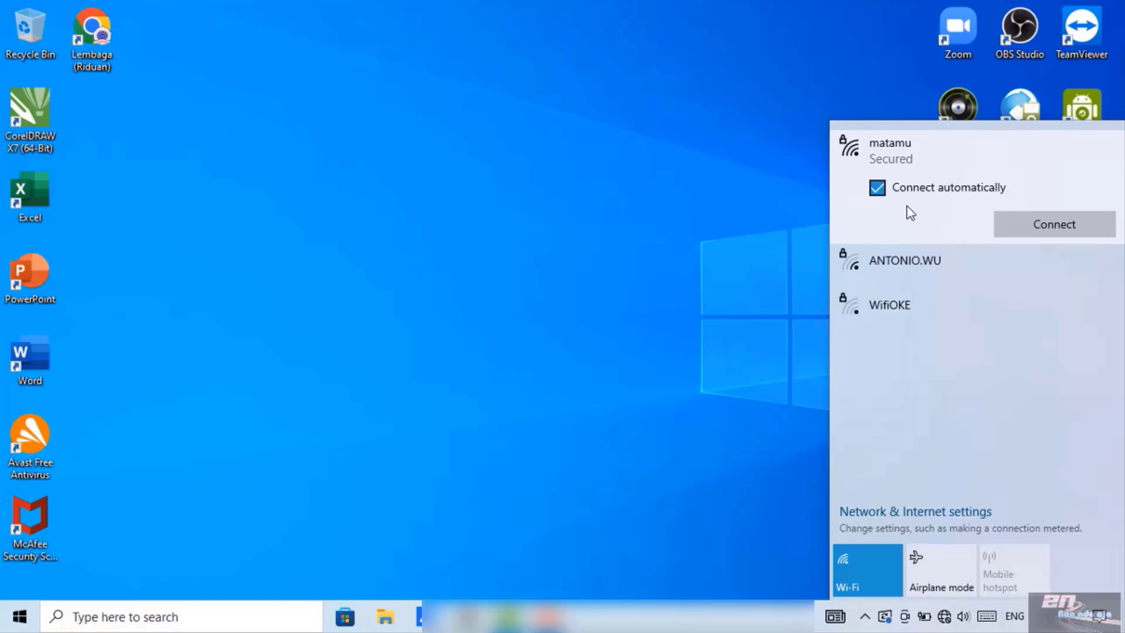
pyautogui.click(1050, 226)
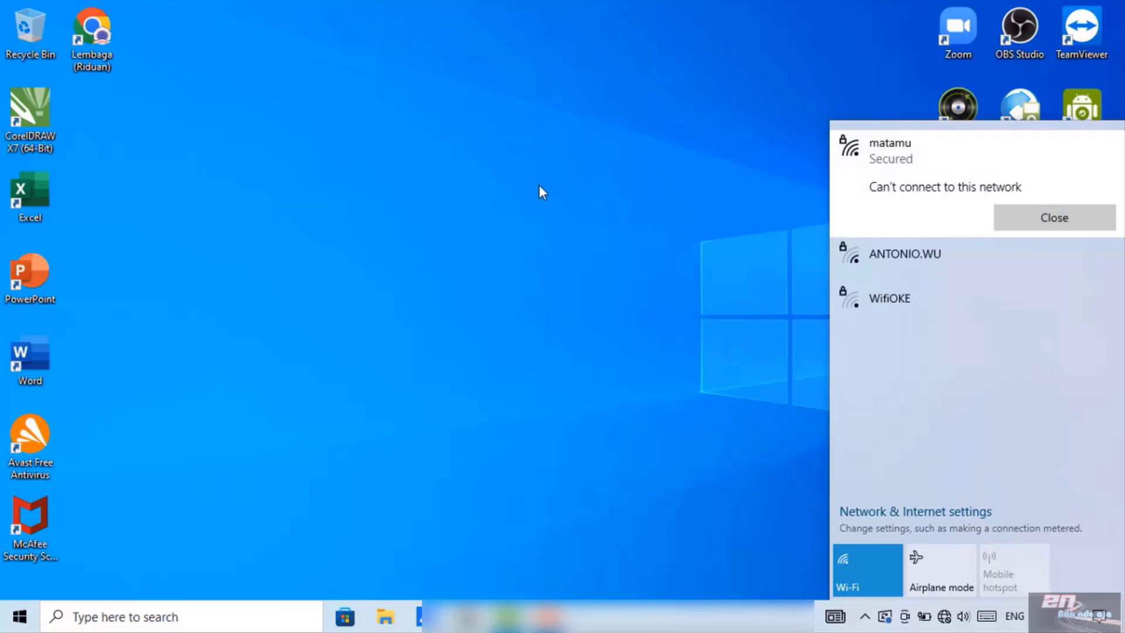
pyautogui.click(539, 185)
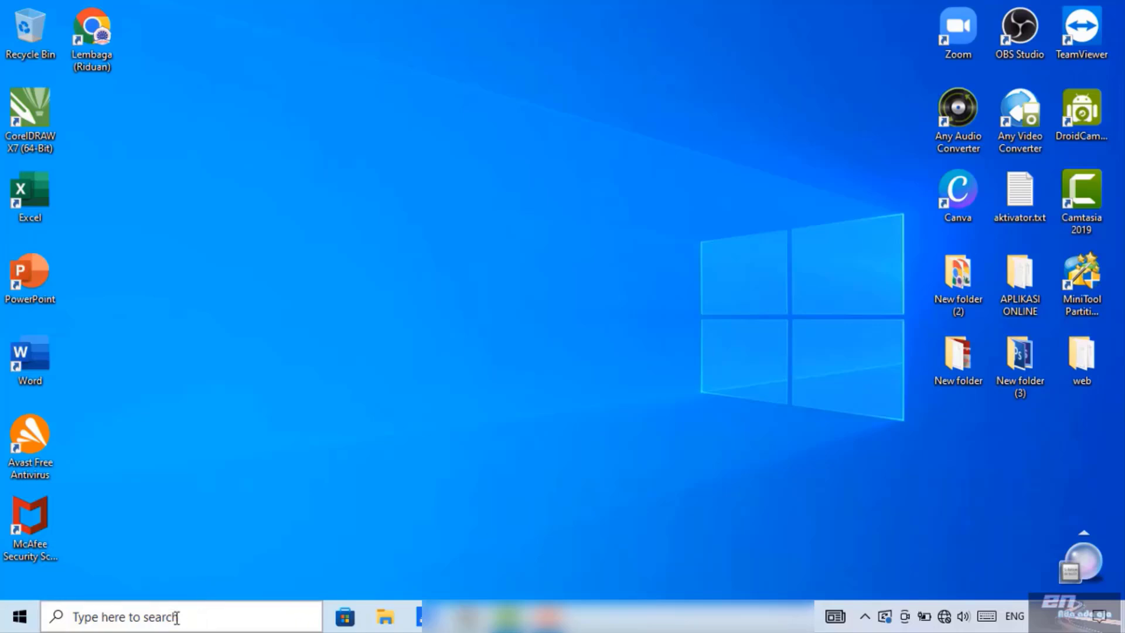
# - Search Windows for 'device mana' and launch Device Manager from the results
pyautogui.click(177, 617)
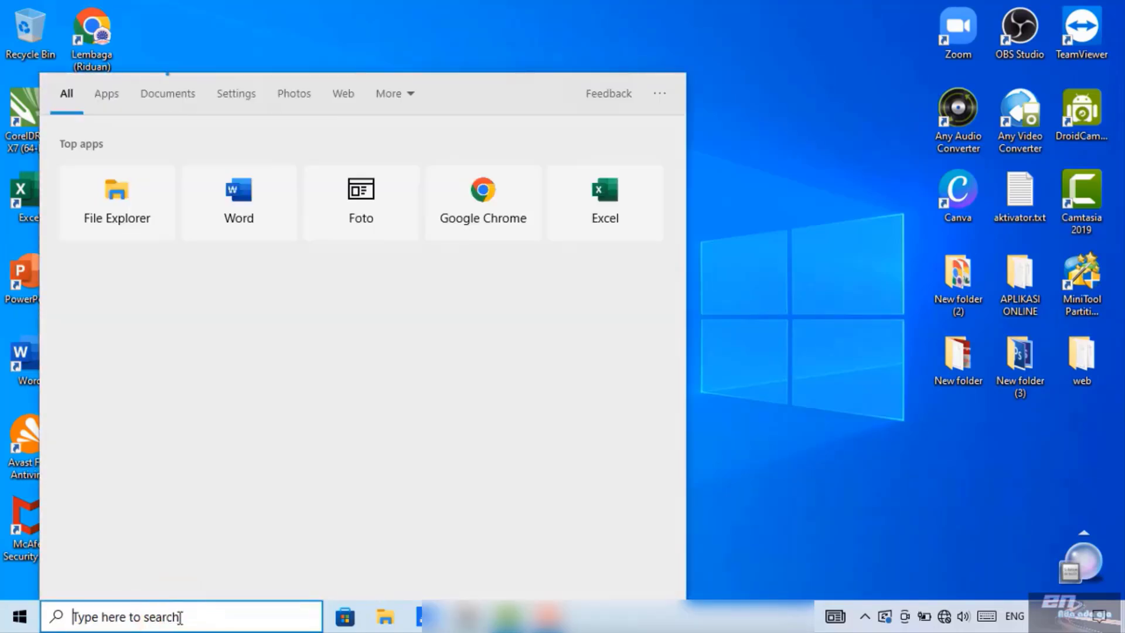
pyautogui.write('device')
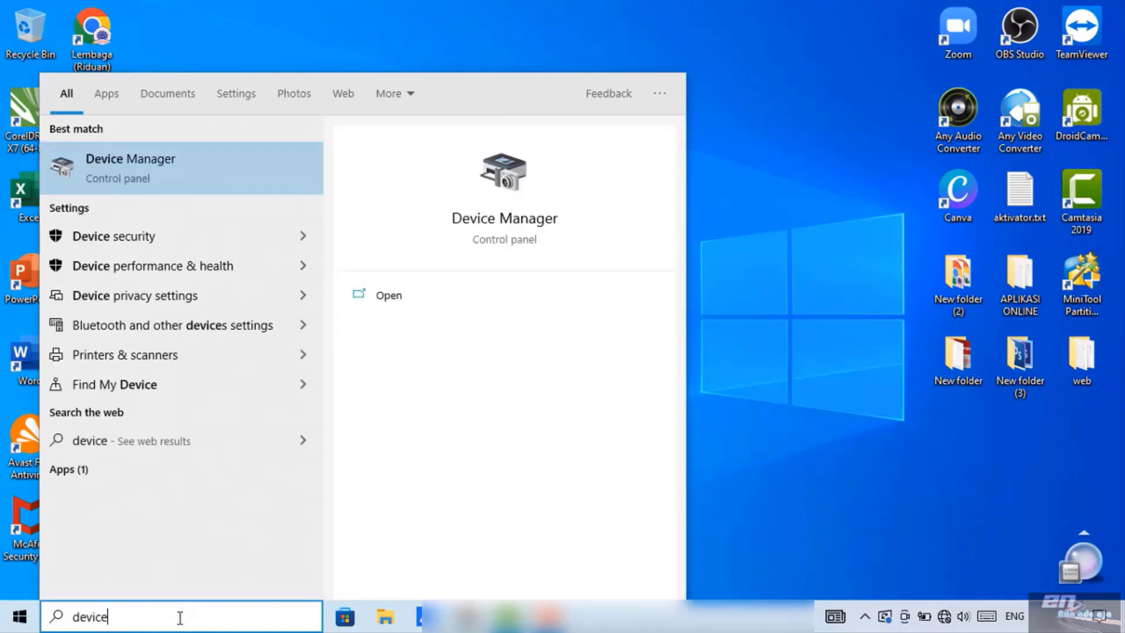
pyautogui.write(' mana')
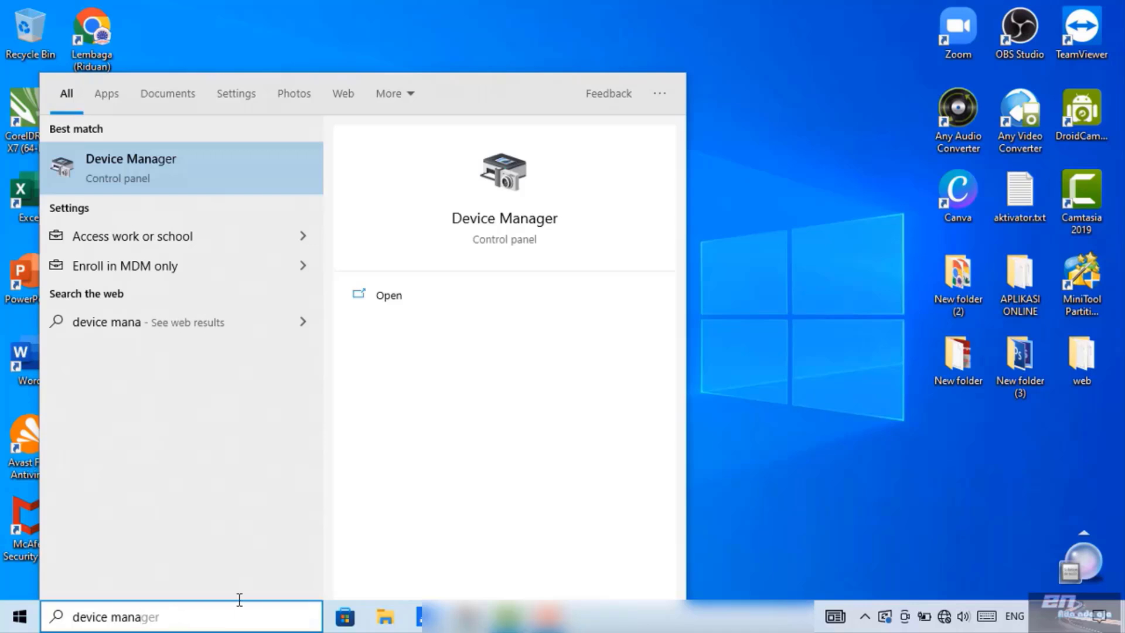
pyautogui.click(167, 166)
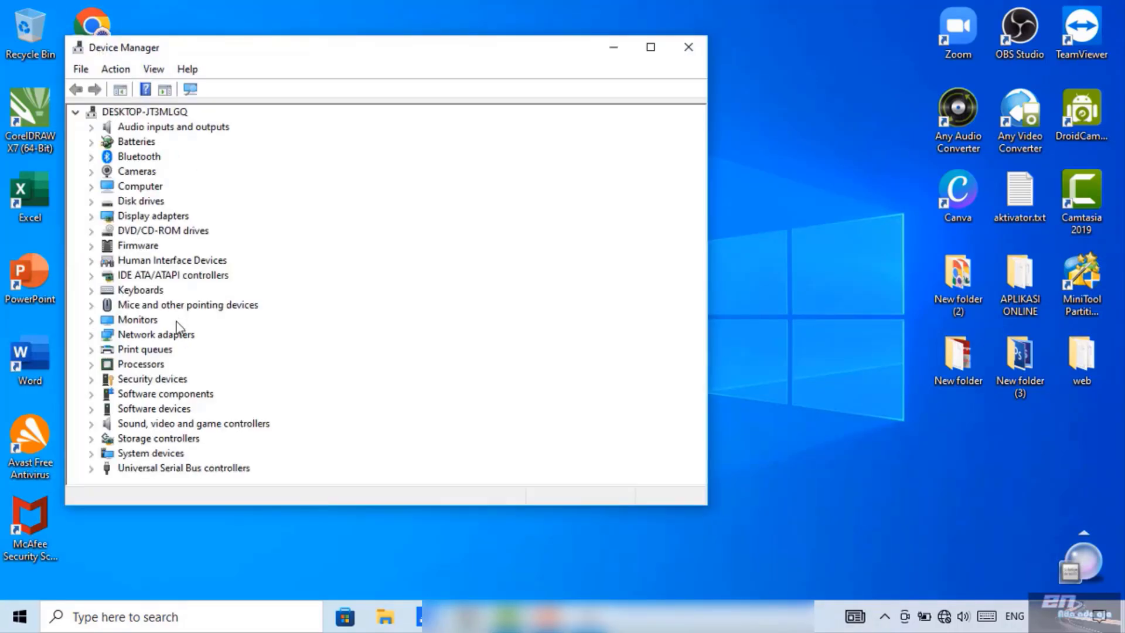
# - Expand Network adapters and right-click the Qualcomm Atheros QCA9377 Wireless Network Adapter
pyautogui.click(90, 337)
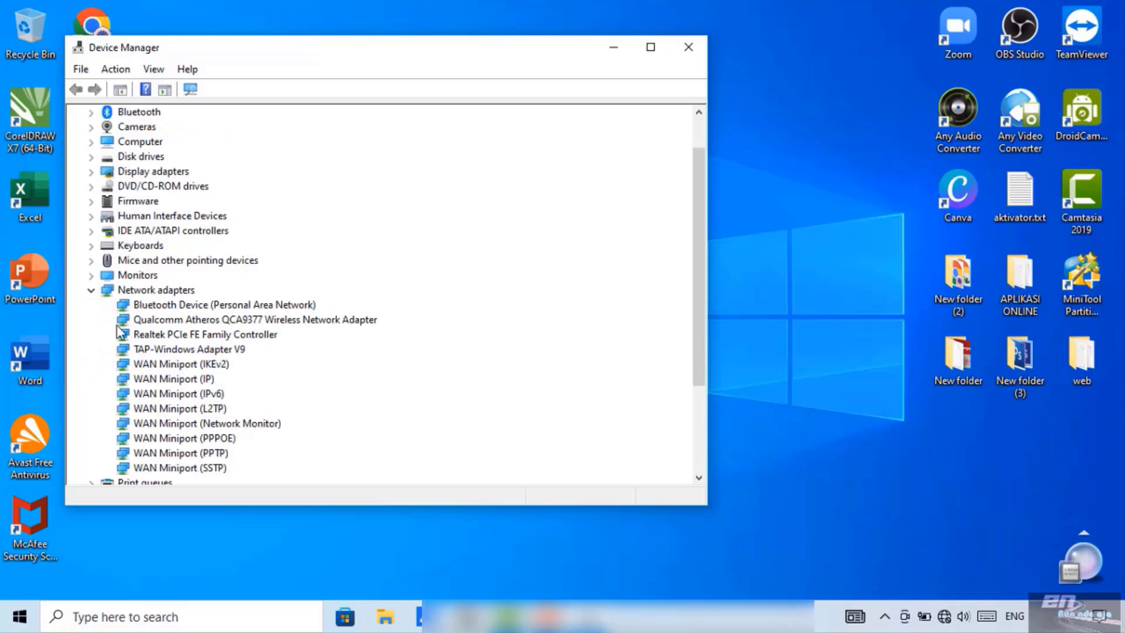
pyautogui.rightClick(269, 325)
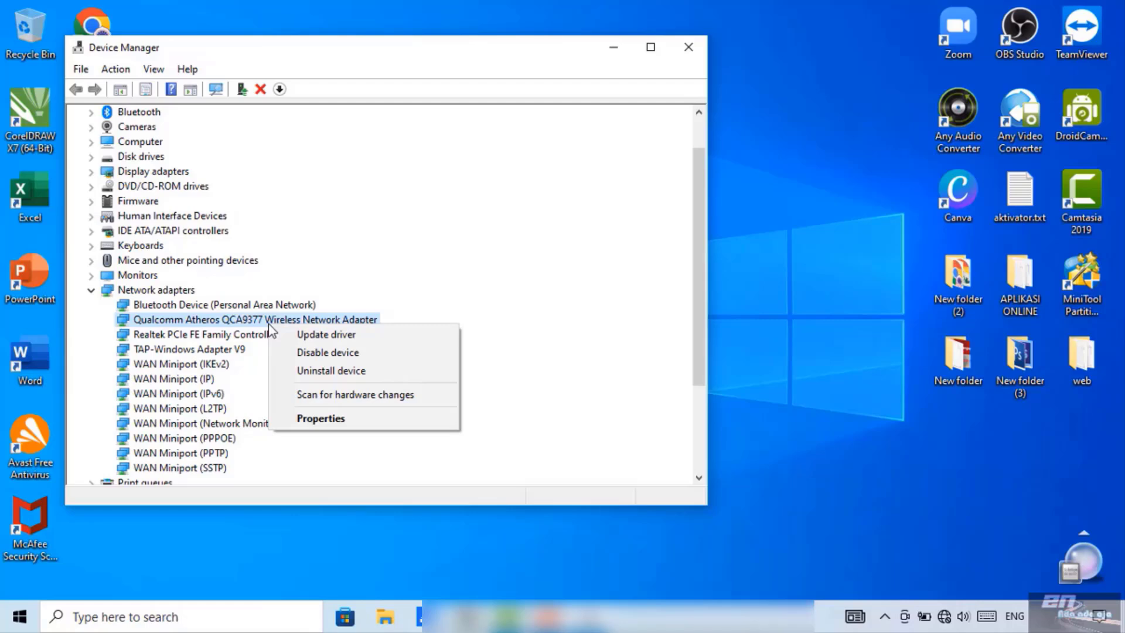
# - Update the QCA9377 adapter by picking the Microsoft driver from the computer's list
pyautogui.click(332, 337)
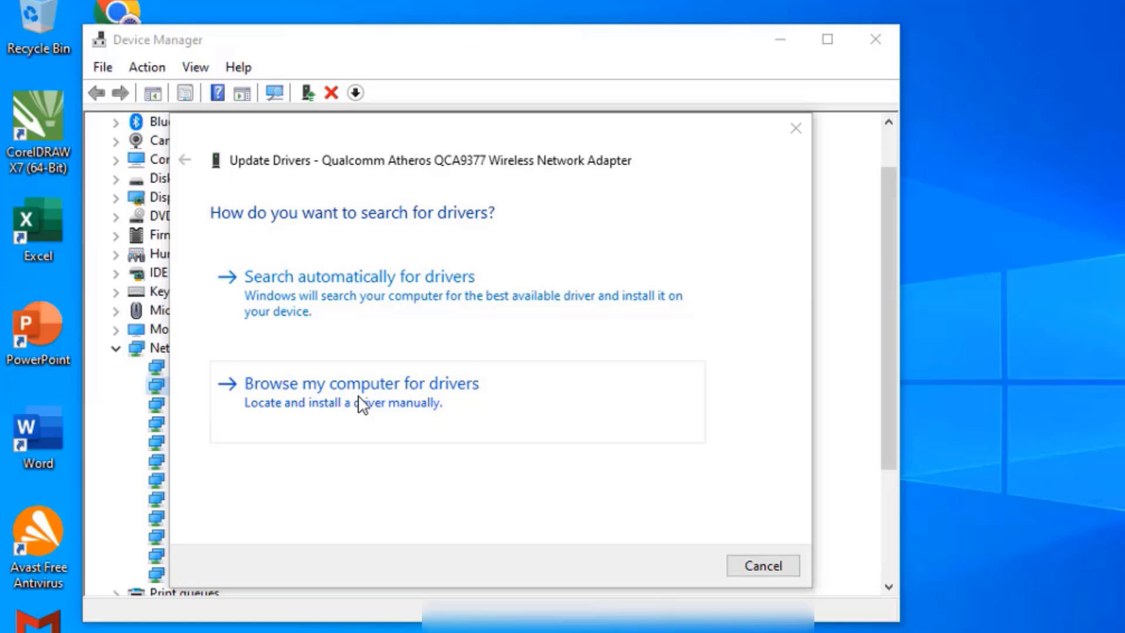
pyautogui.click(304, 388)
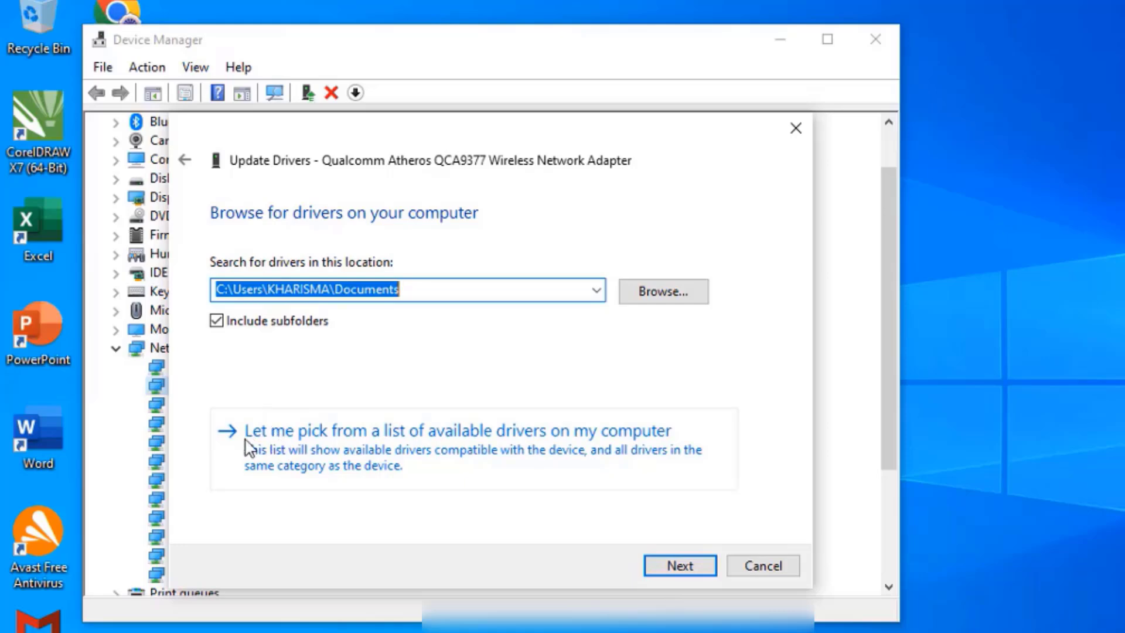
pyautogui.click(286, 432)
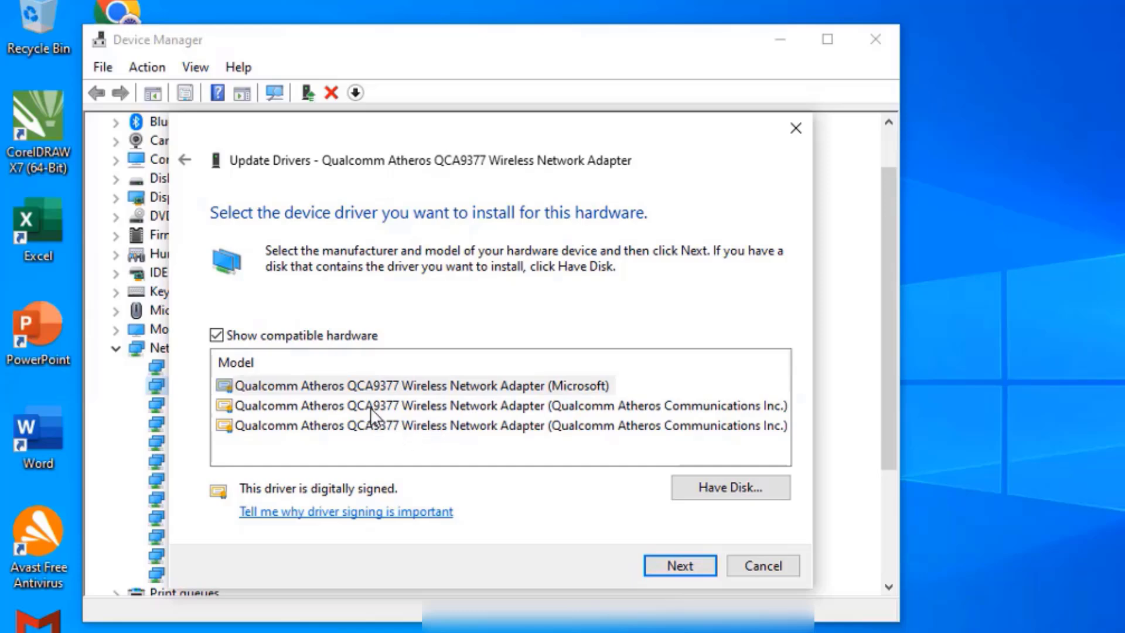
pyautogui.click(292, 387)
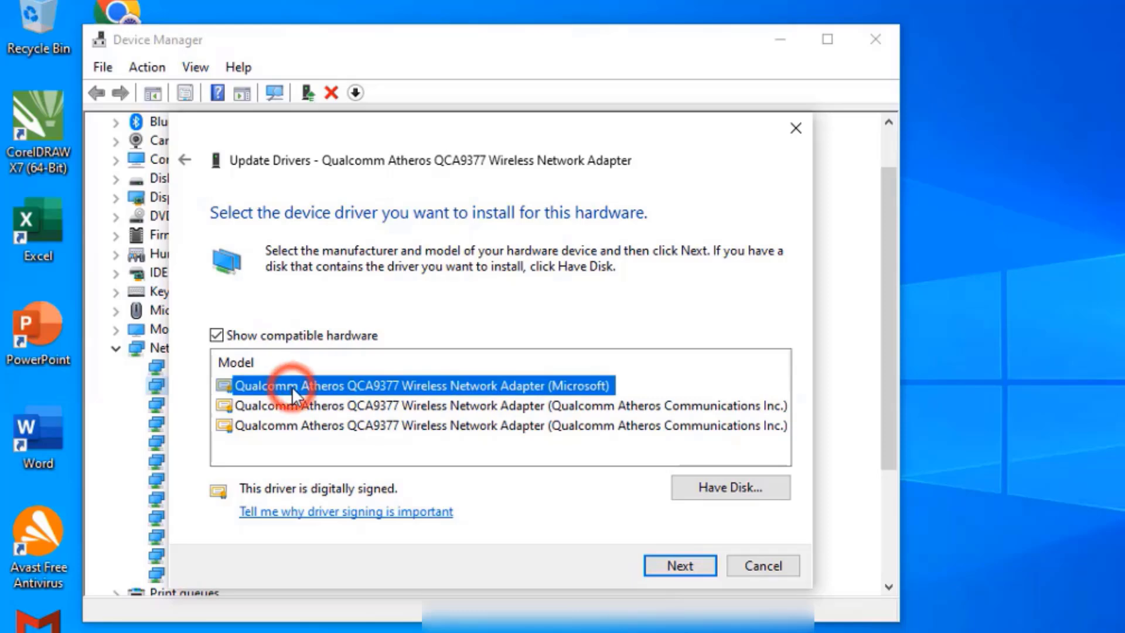
pyautogui.click(678, 566)
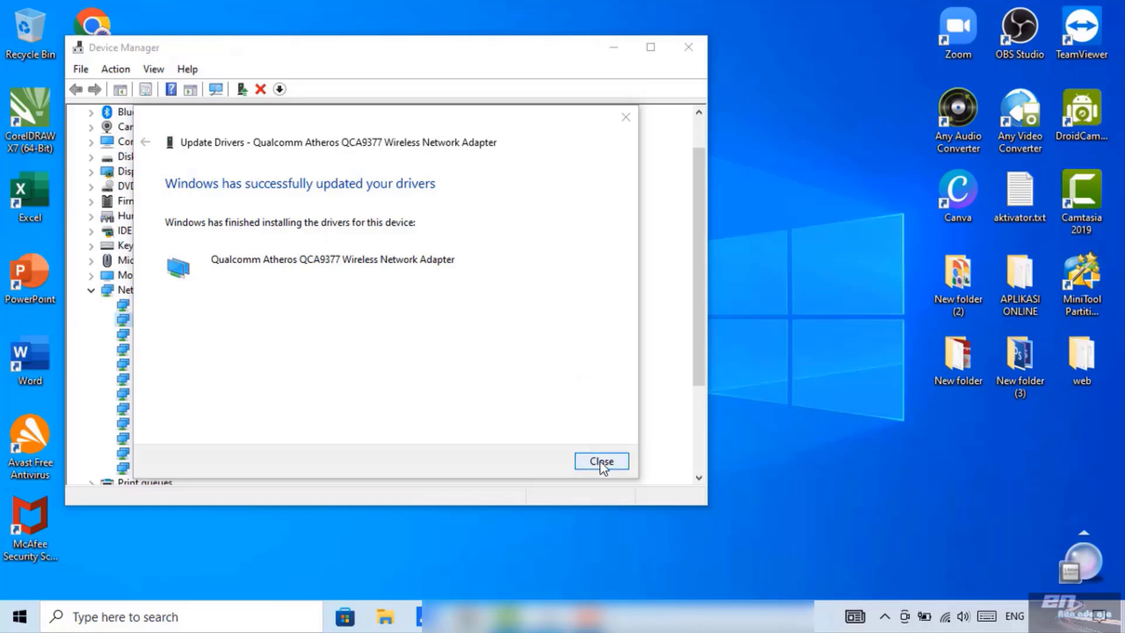
# - Close the driver success message, Device Manager and the Avast update window
pyautogui.click(600, 461)
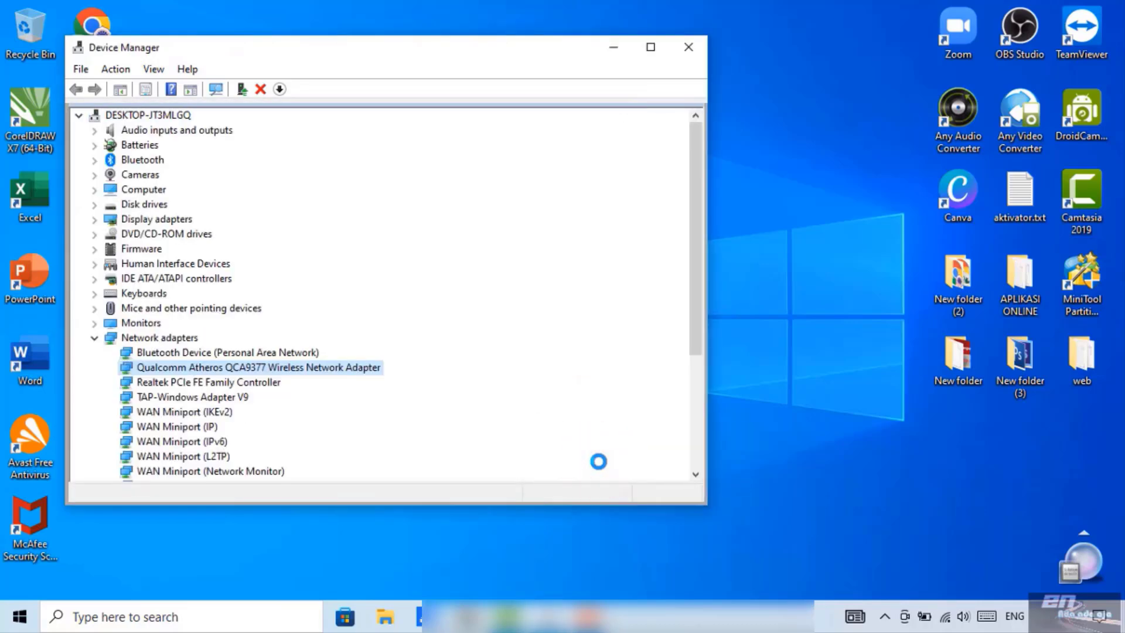
pyautogui.click(697, 47)
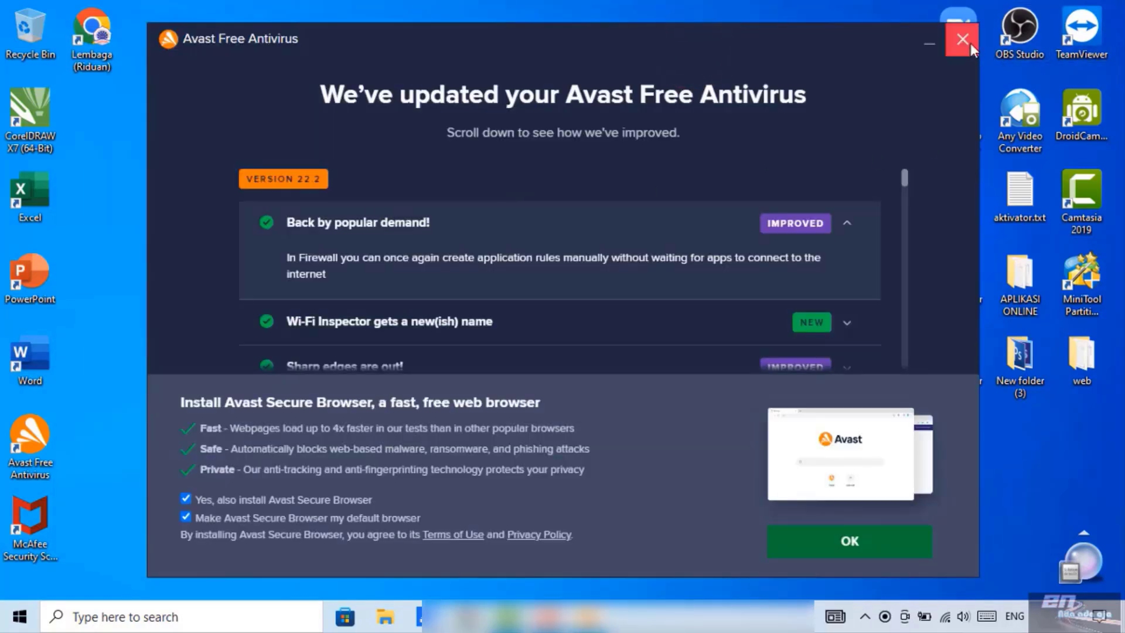
pyautogui.click(971, 43)
# - Refresh the desktop twice and close the reappearing Avast window
pyautogui.rightClick(417, 158)
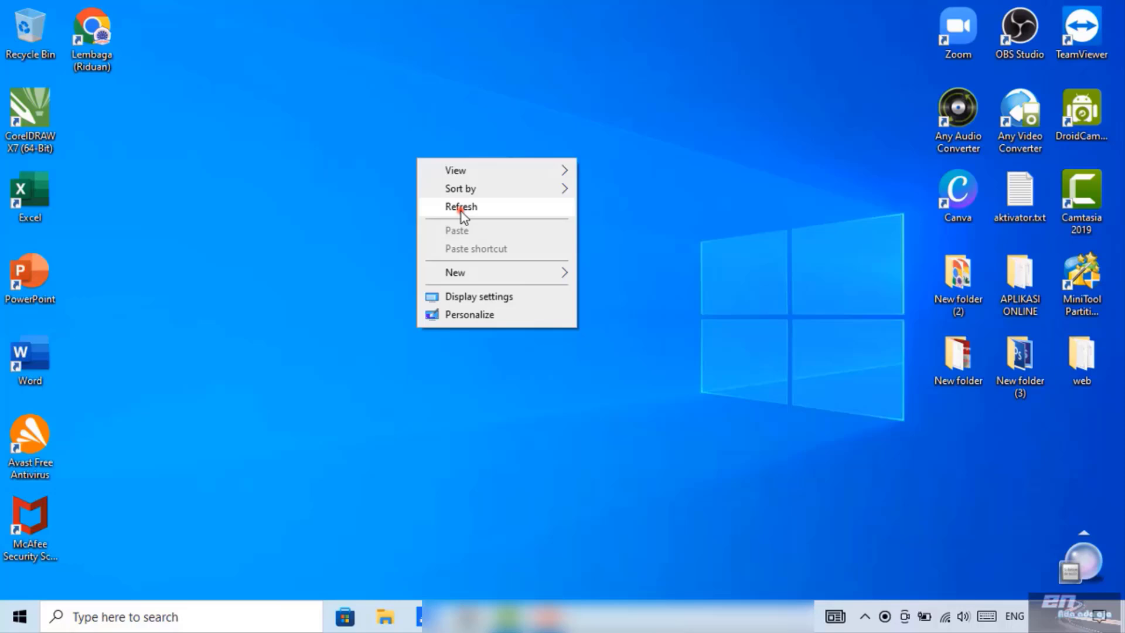
pyautogui.click(462, 212)
pyautogui.rightClick(435, 191)
pyautogui.click(491, 240)
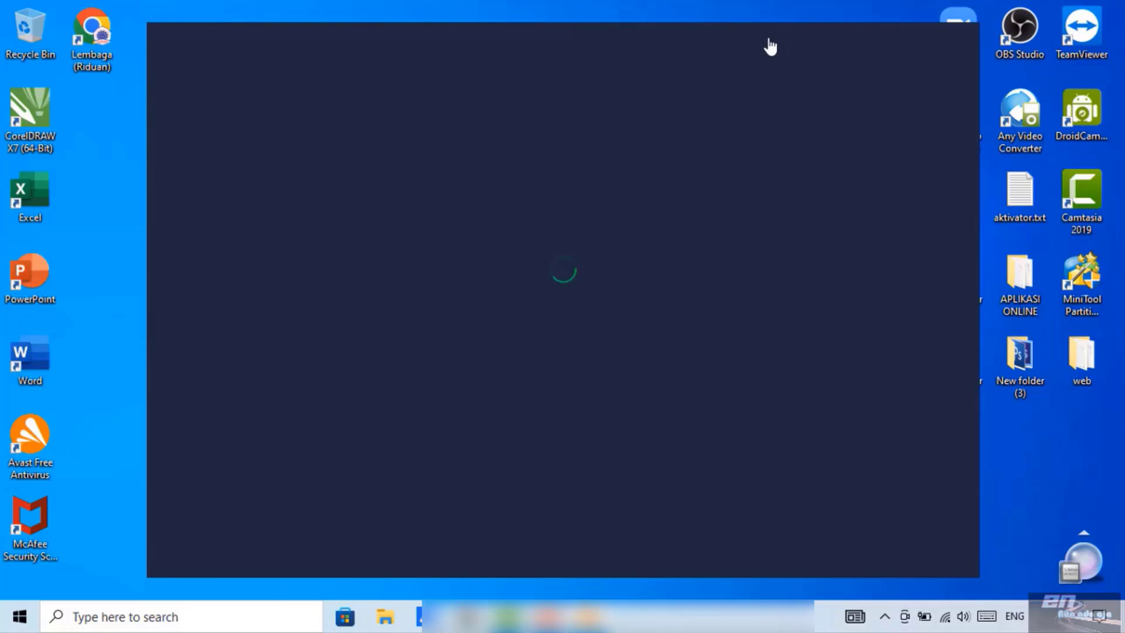
pyautogui.click(963, 38)
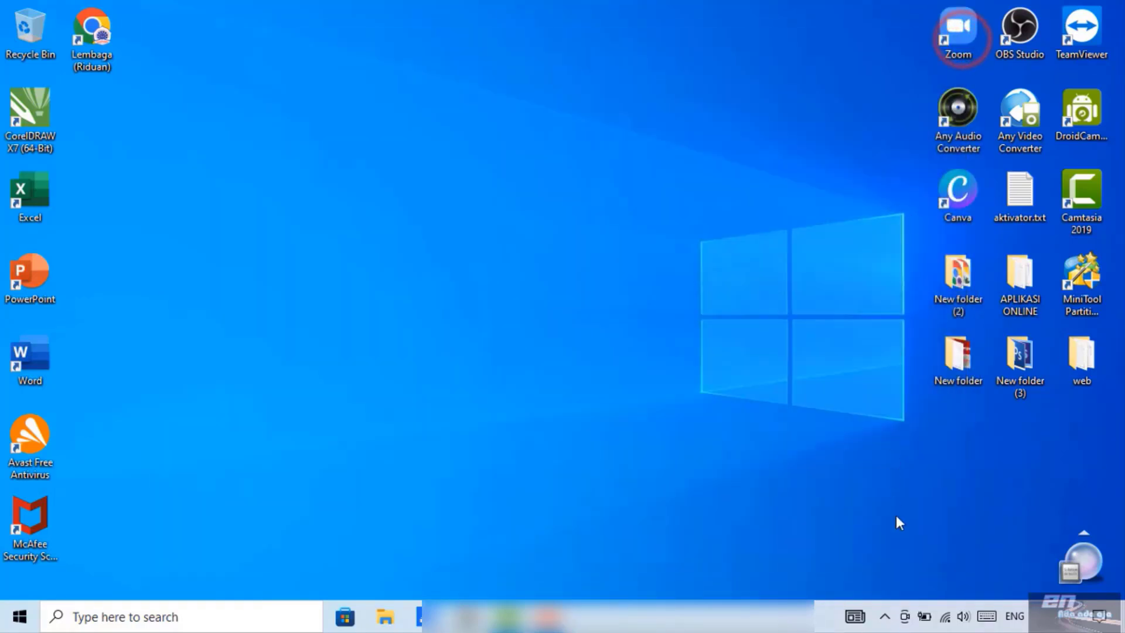
# - Check the Wi-Fi list, then refresh the desktop twice
pyautogui.click(945, 620)
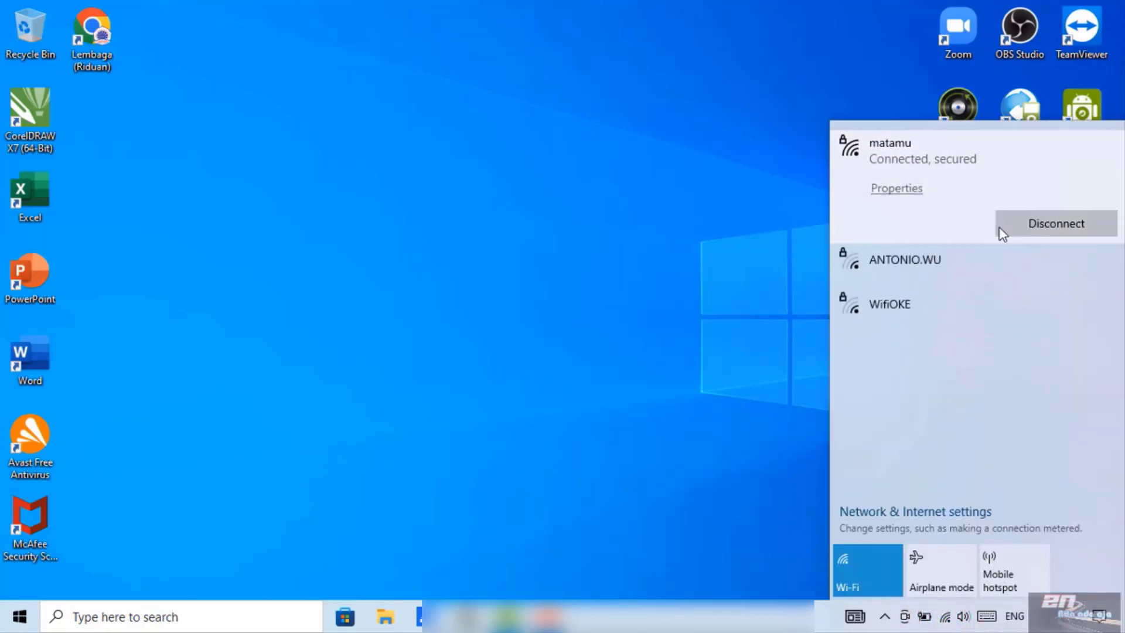
pyautogui.rightClick(462, 156)
pyautogui.click(523, 204)
pyautogui.rightClick(513, 183)
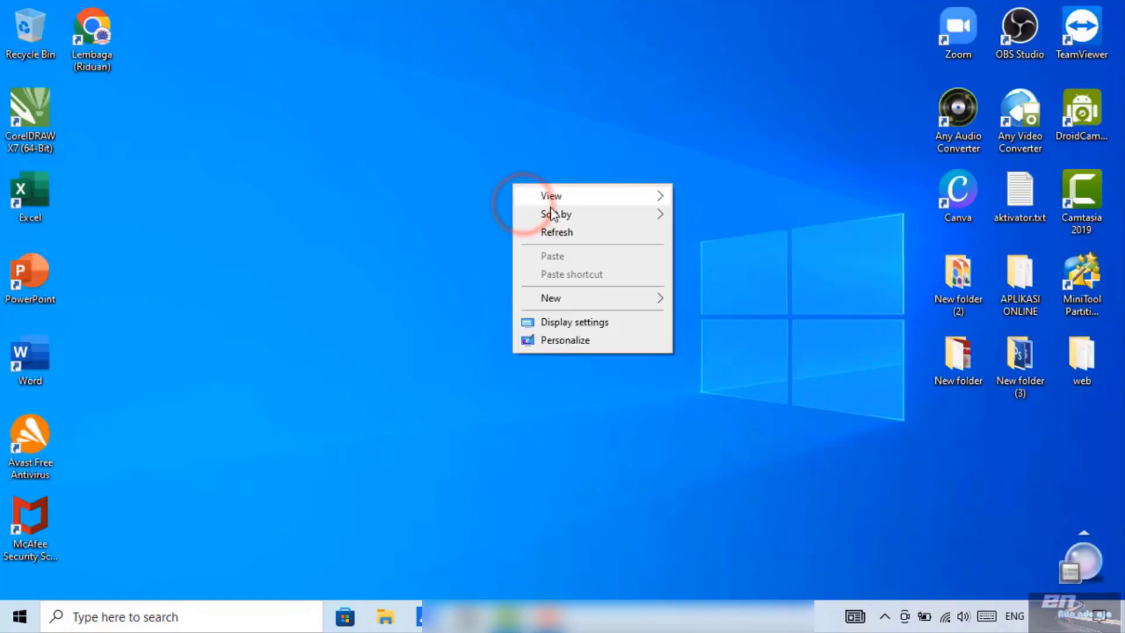
pyautogui.click(574, 236)
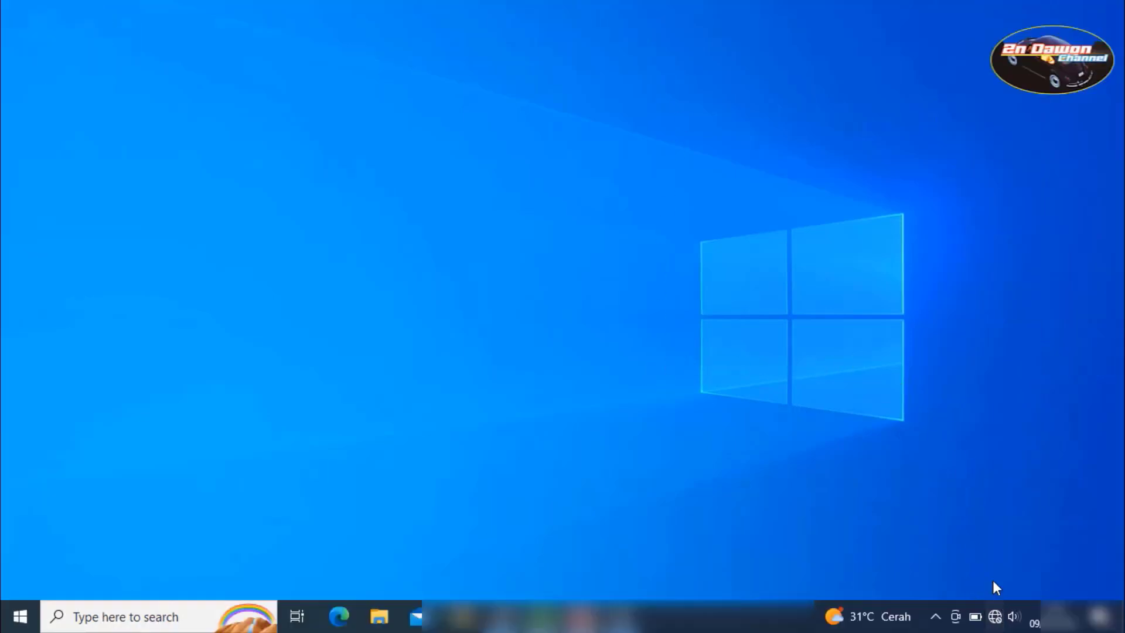
# - Open Network & Internet settings from the network tray icon's menu
pyautogui.rightClick(996, 617)
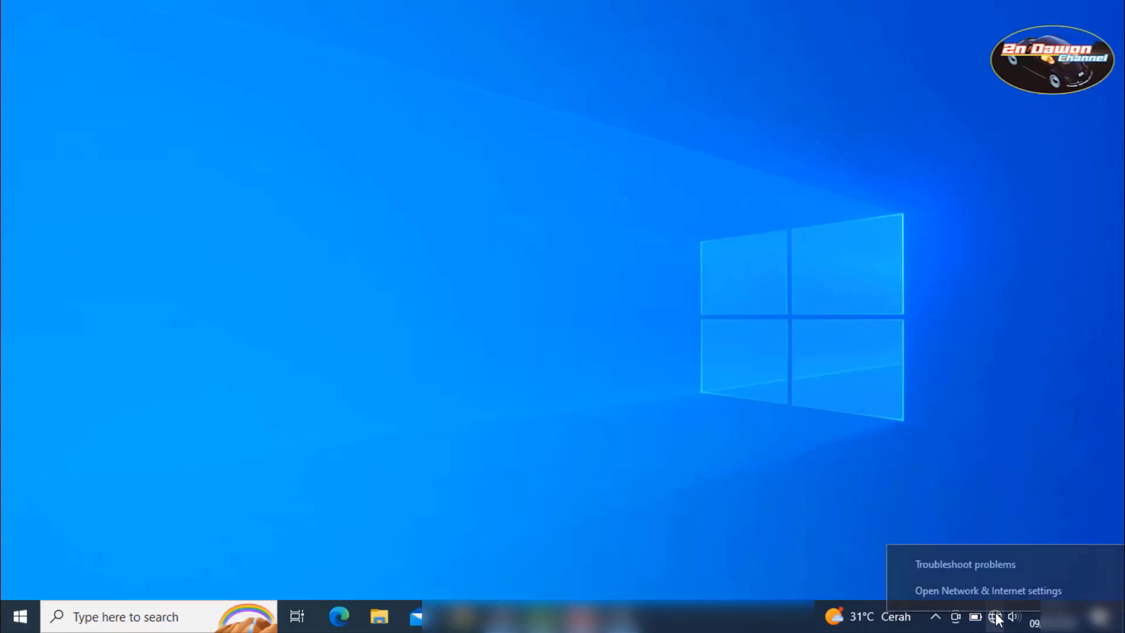
pyautogui.click(968, 591)
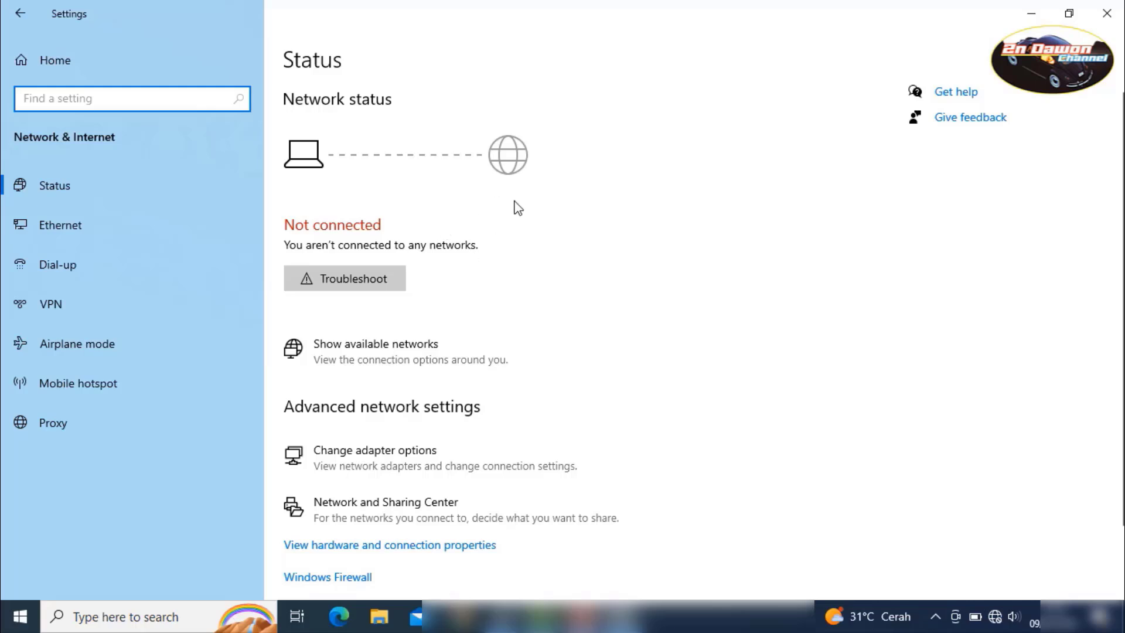
# - Run Network reset from the Status page and confirm resetting with Yes
pyautogui.scroll(-3, 639, 311)
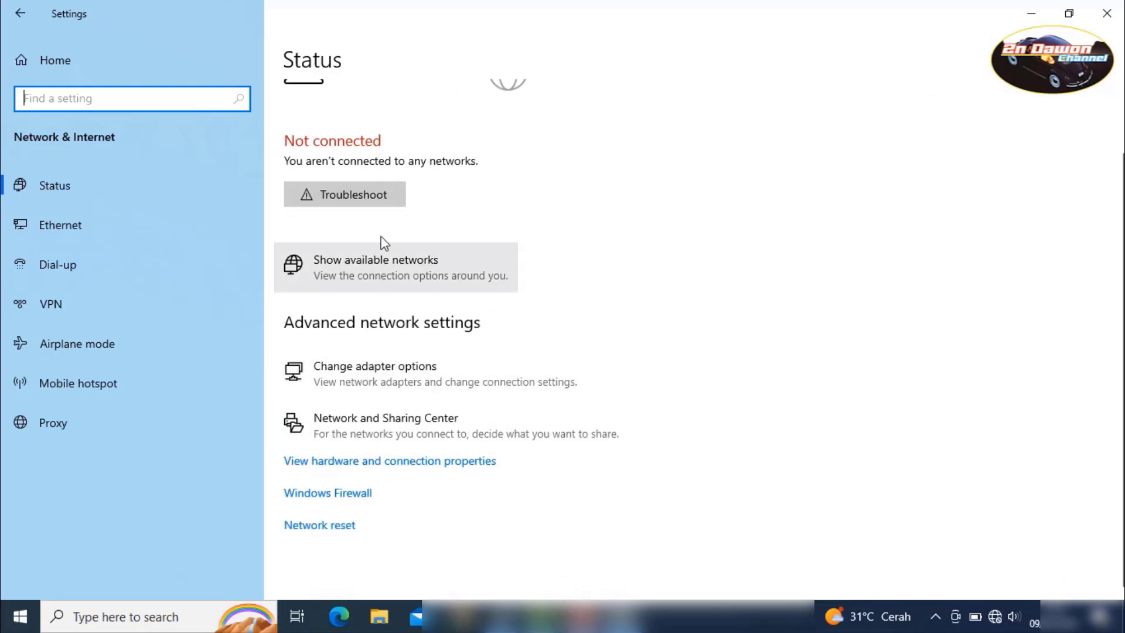
pyautogui.click(333, 528)
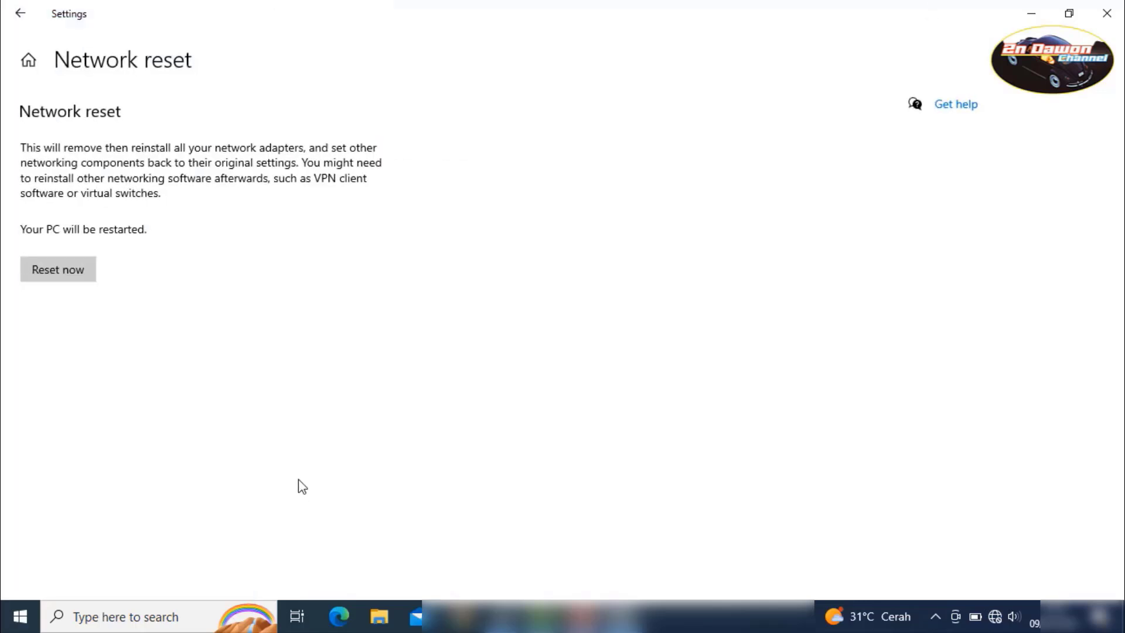
pyautogui.click(63, 276)
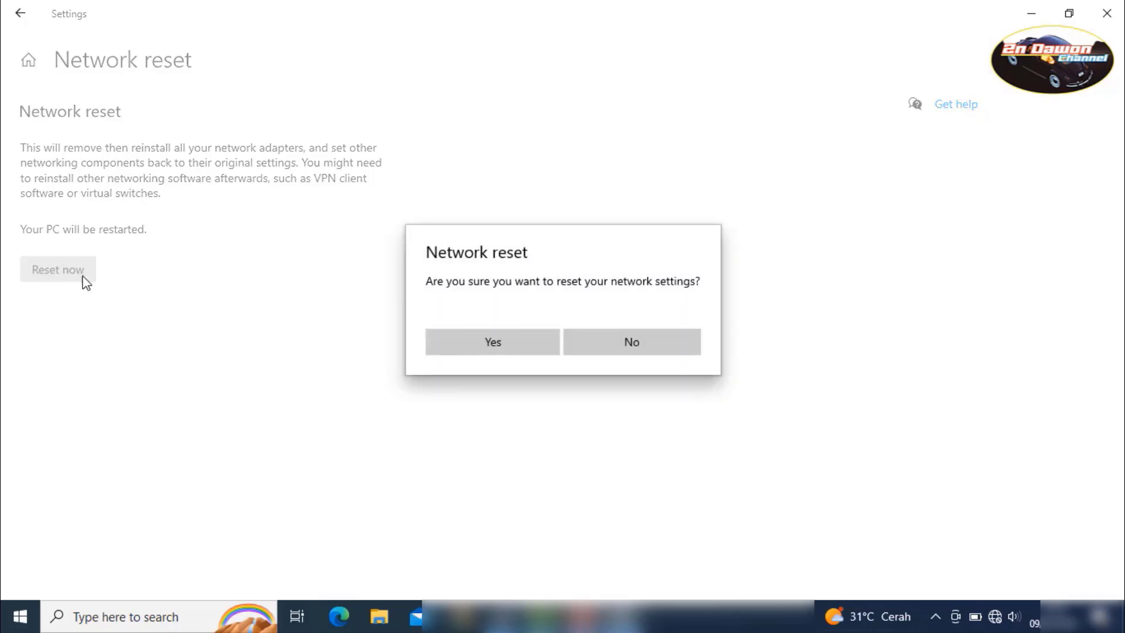
pyautogui.click(509, 339)
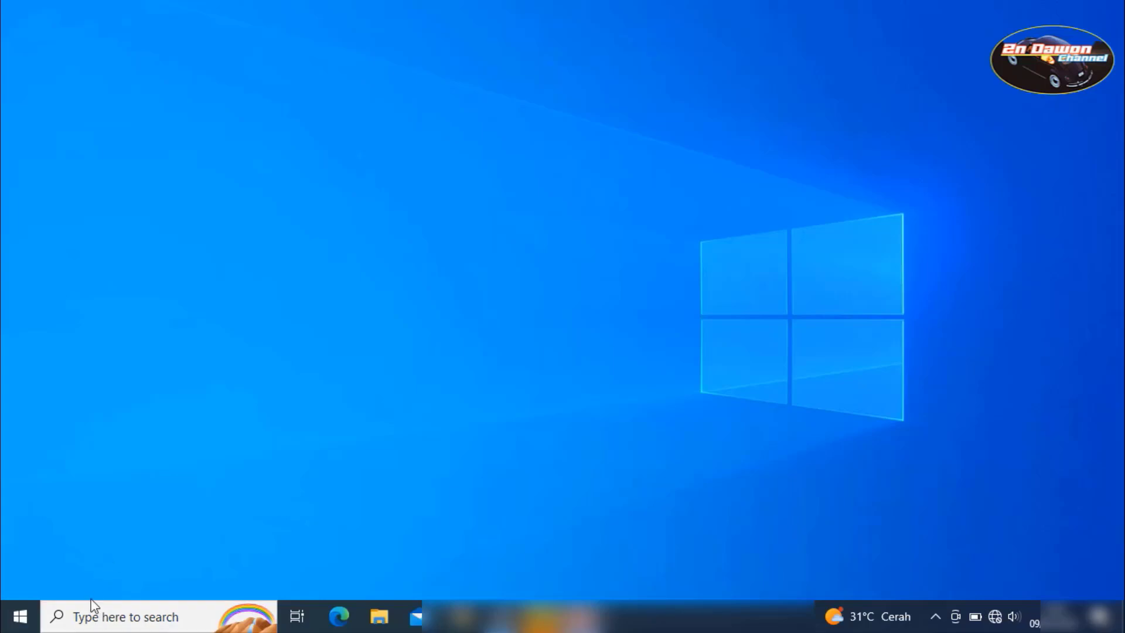
# - Search 'devi', confirm the QCA9377 adapter under Network adapters in Device Manager, then close it
pyautogui.click(88, 616)
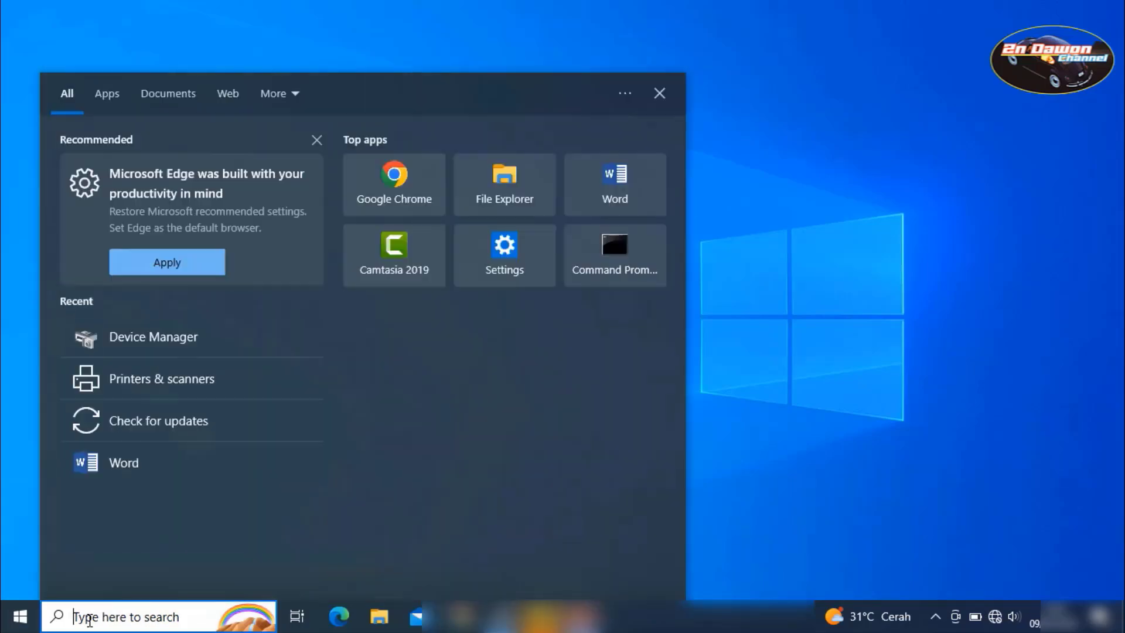
pyautogui.write('de')
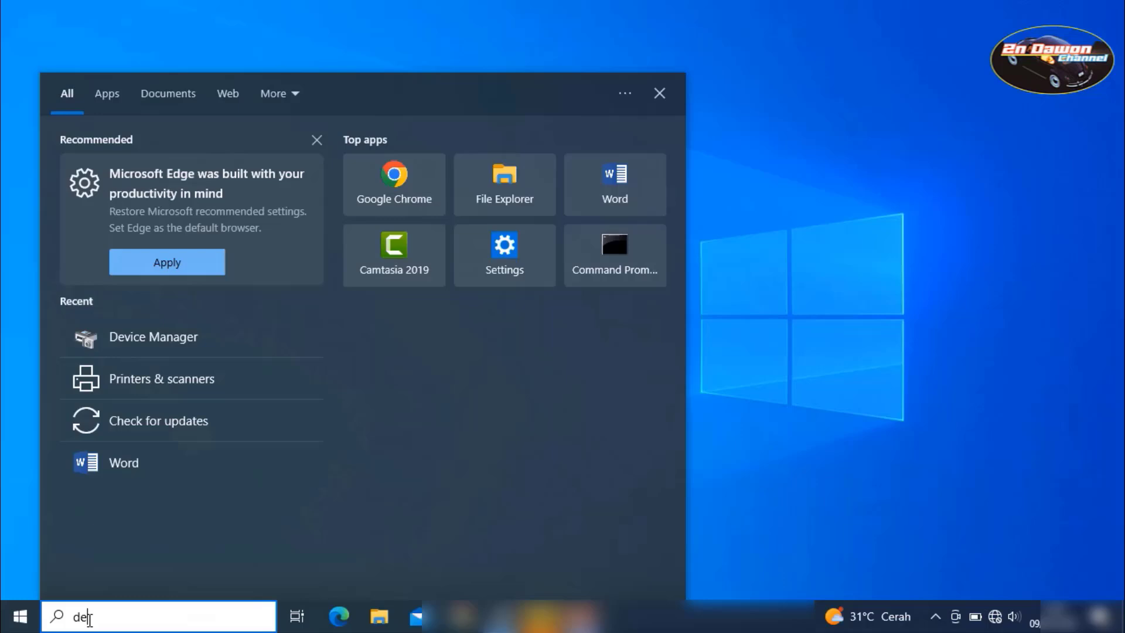
pyautogui.write('vi')
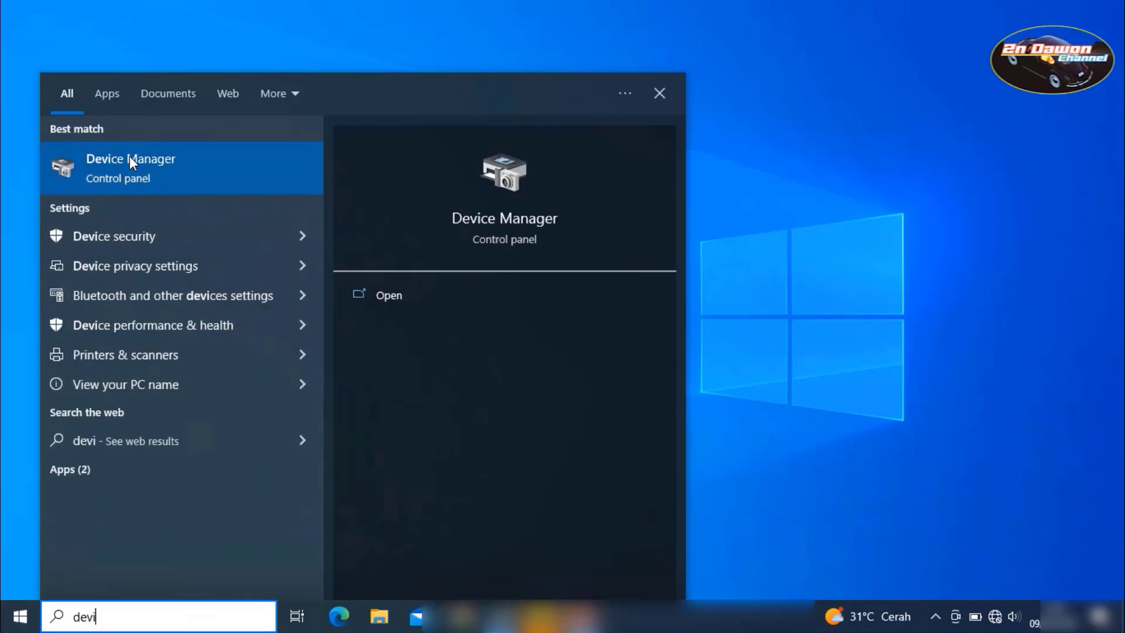
pyautogui.click(130, 162)
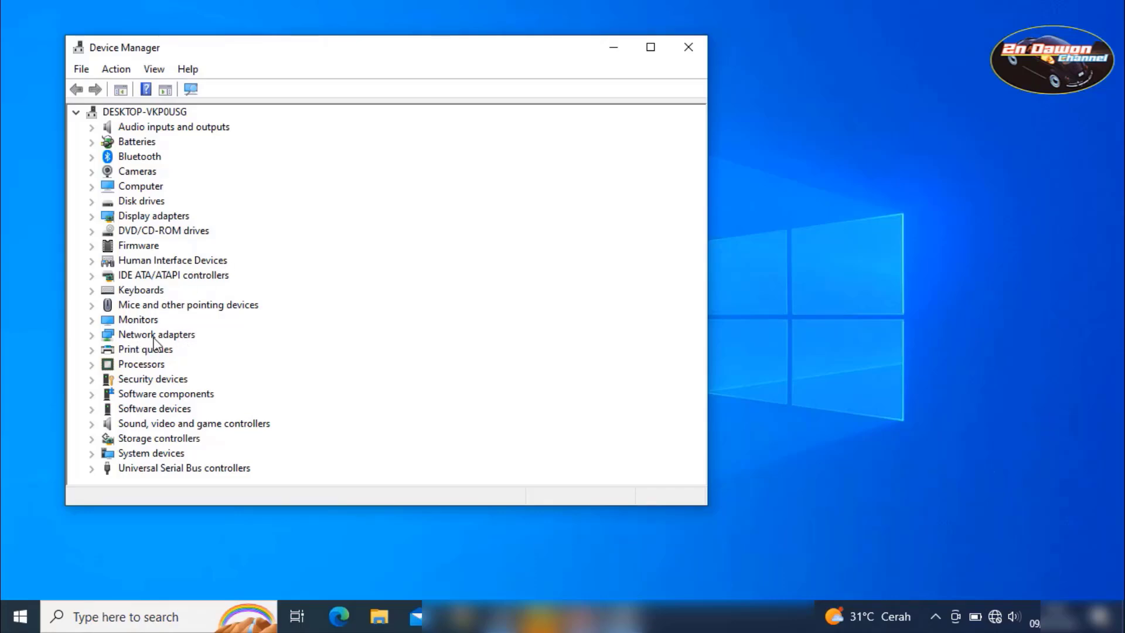
pyautogui.click(92, 335)
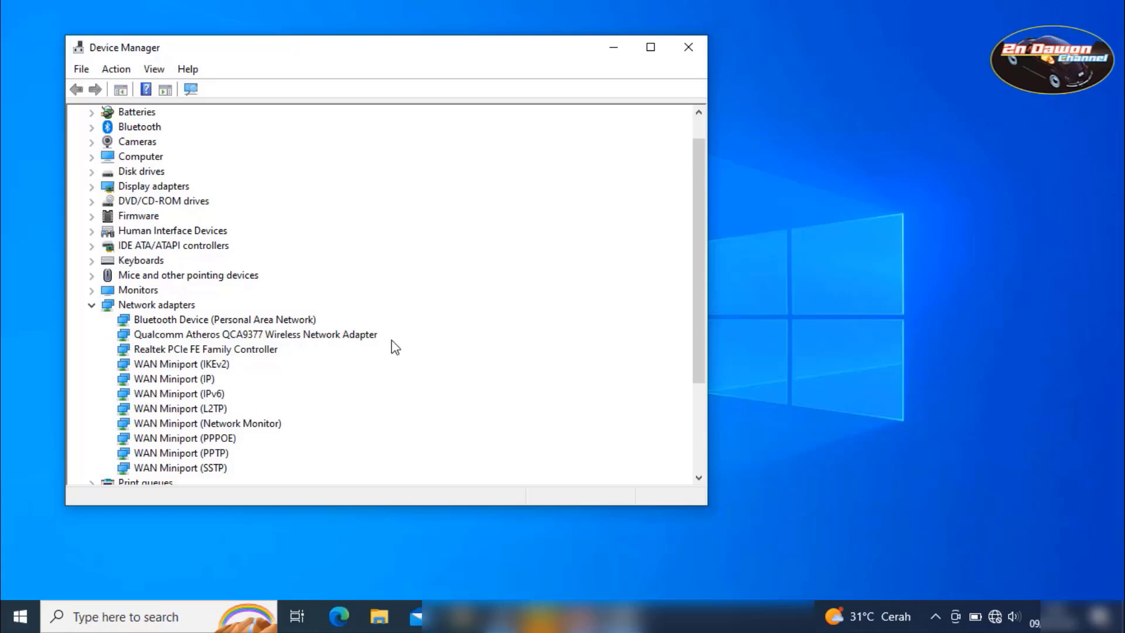
pyautogui.click(689, 47)
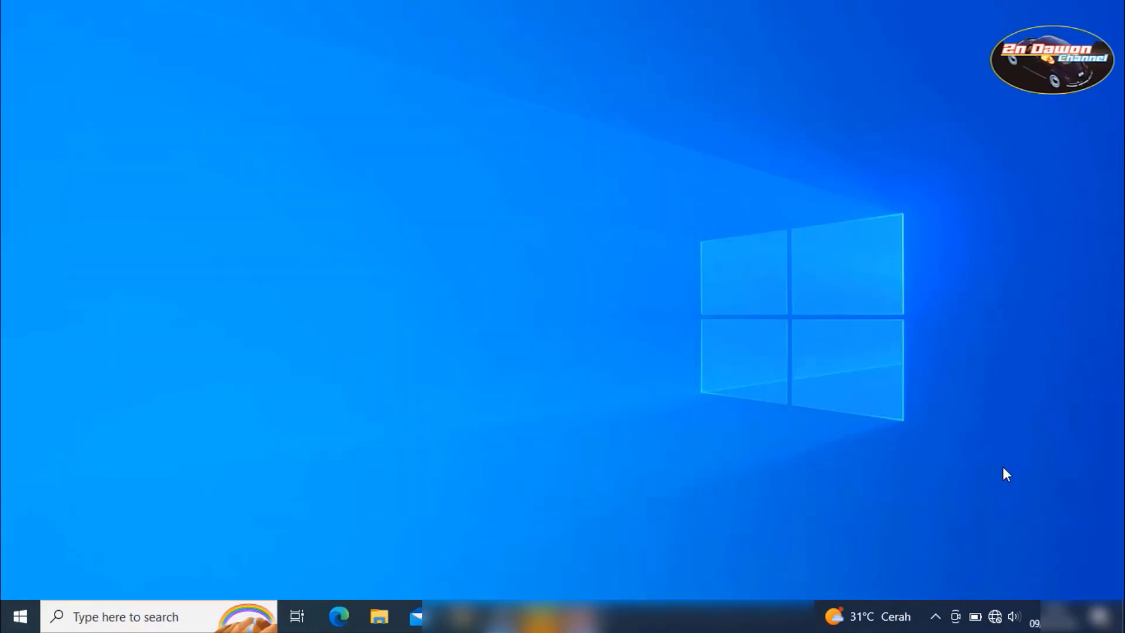
# - Select mauonline in the Wi-Fi list, connect, and enter its network security key
pyautogui.click(994, 617)
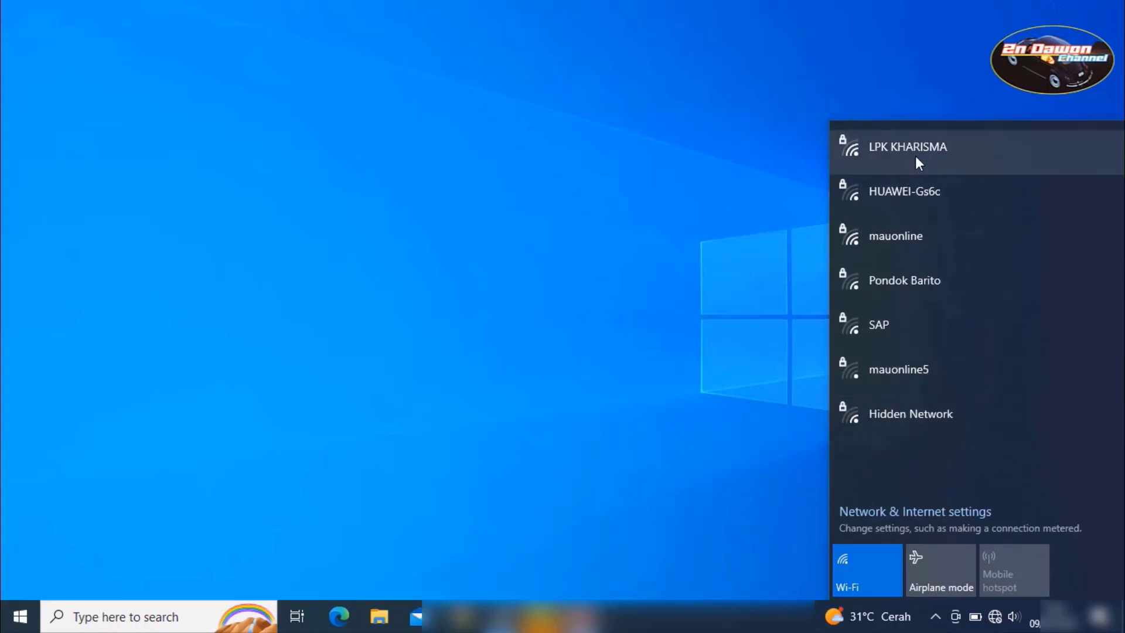
pyautogui.click(920, 234)
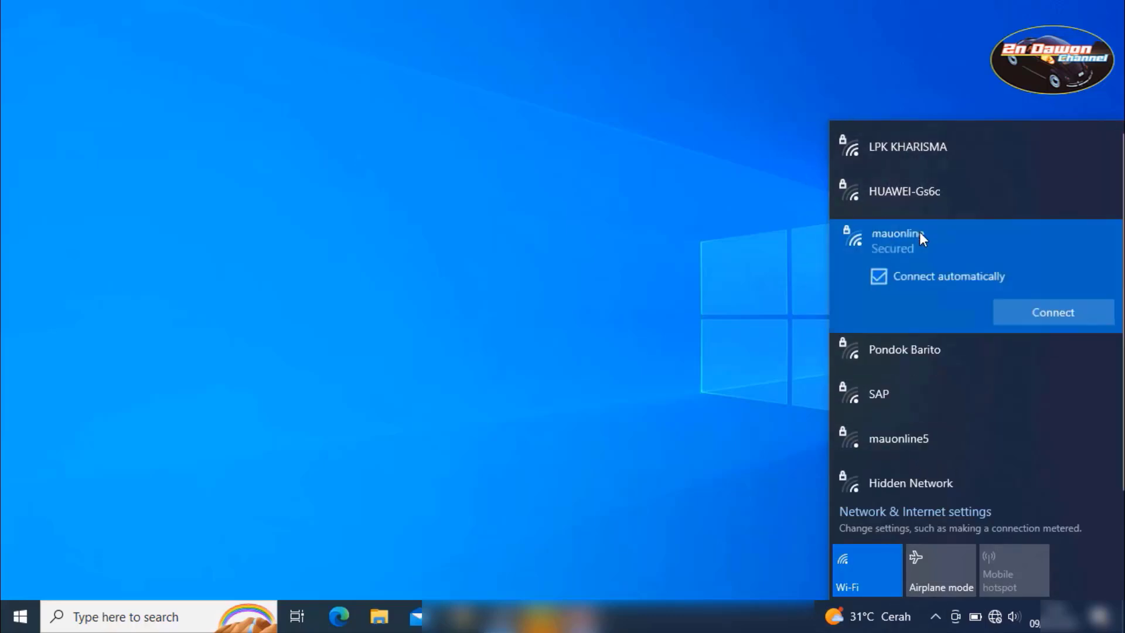
pyautogui.click(1028, 313)
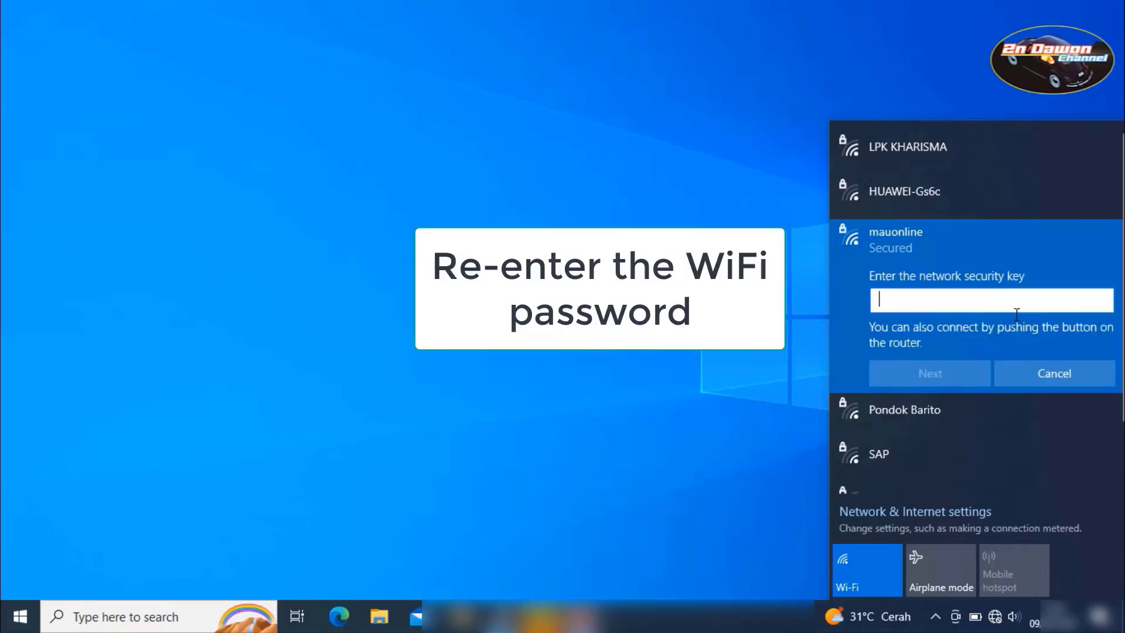
pyautogui.write('••••••••••••')
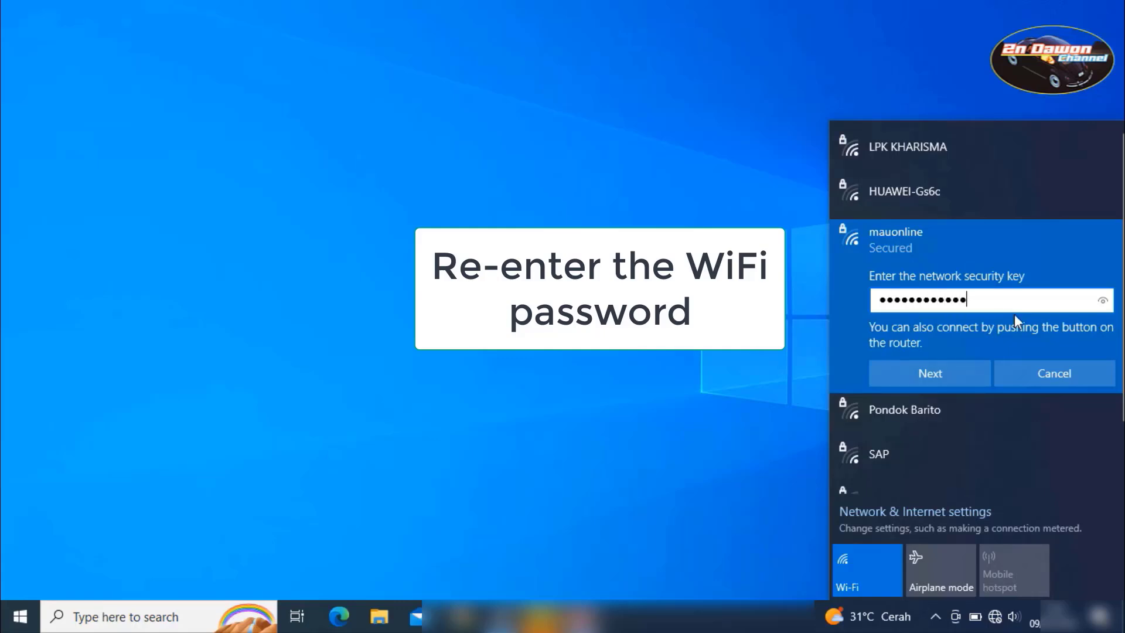
pyautogui.click(964, 375)
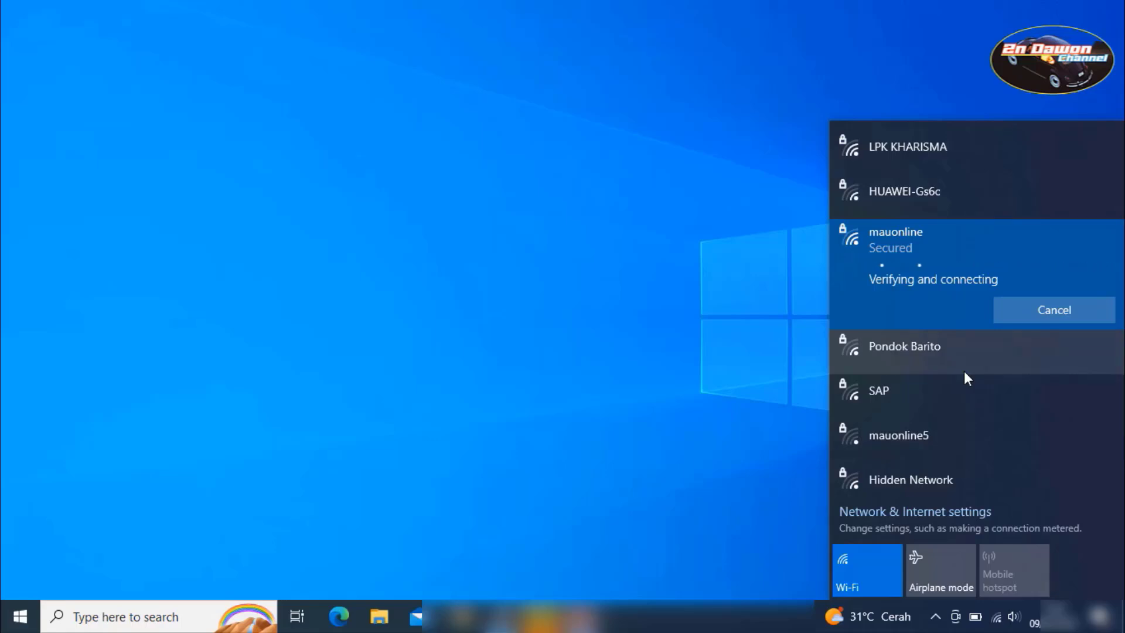
# - Dismiss the Wi-Fi flyout once mauonline shows as connected
pyautogui.click(763, 238)
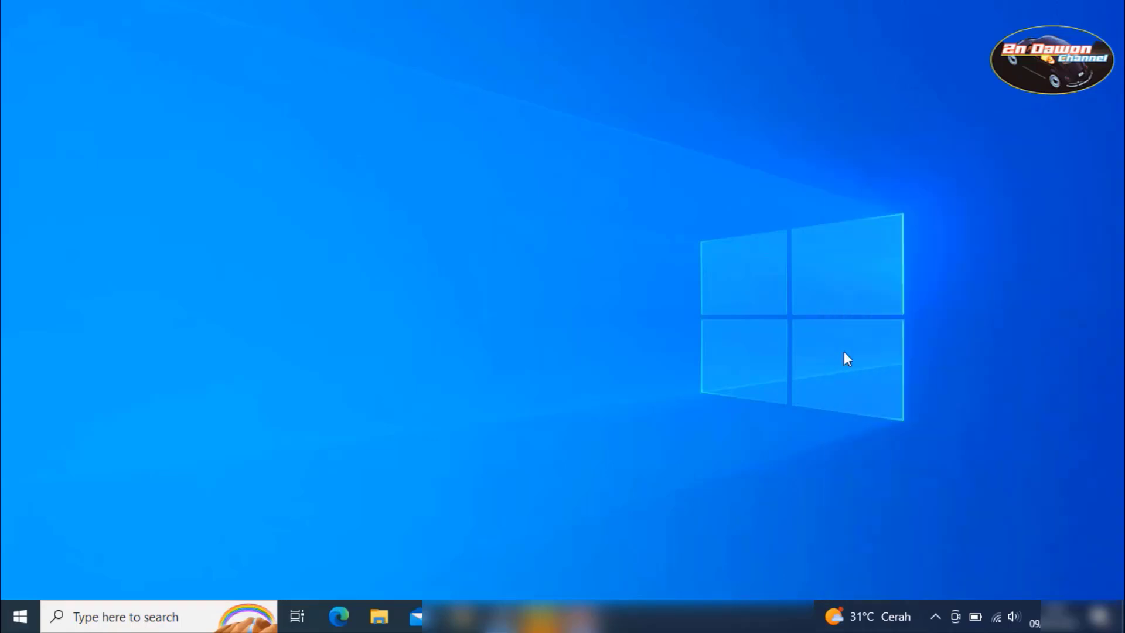